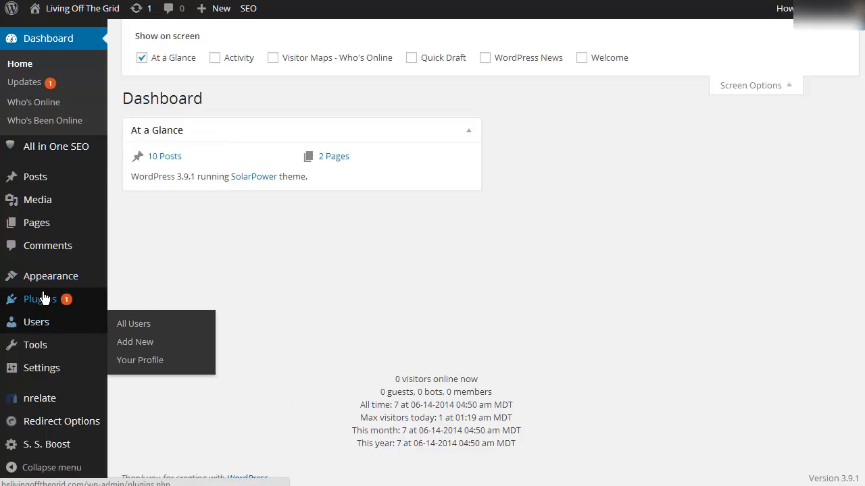
Search the plugin directory for "backup" to add a new plugin
{"action": "mouse_move", "coordinate": [45, 302]}
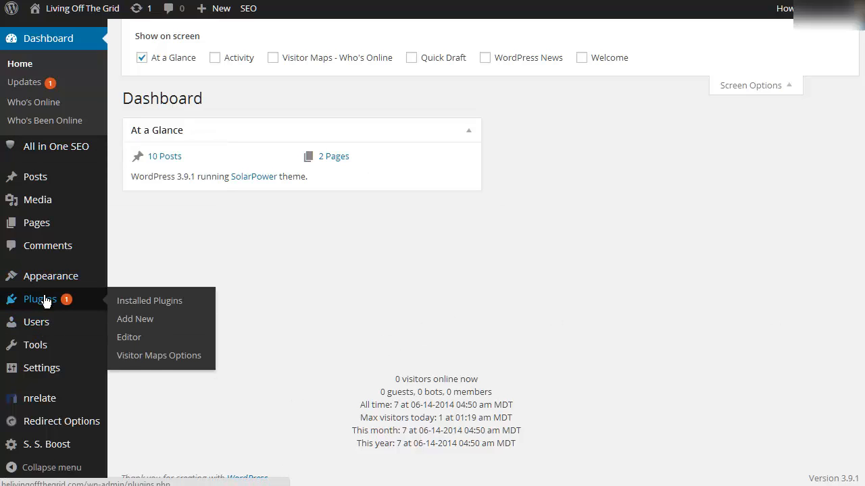
{"action": "left_click", "coordinate": [144, 329]}
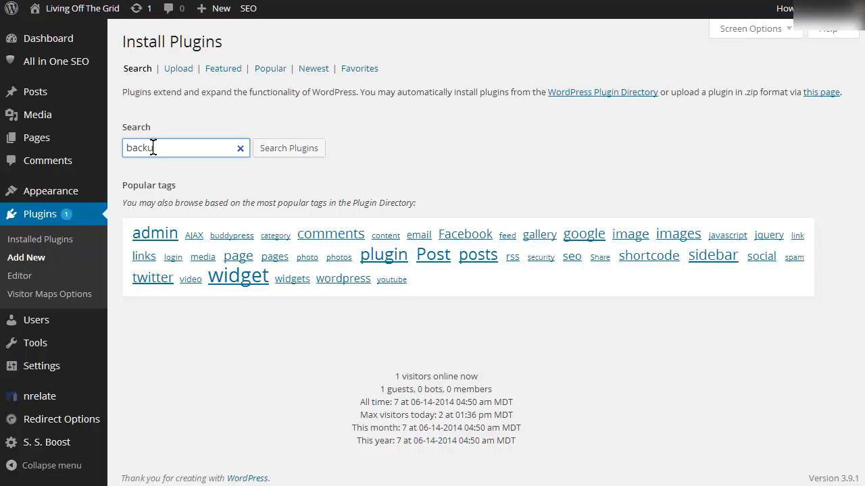
{"action": "type", "text": "backup"}
{"action": "key", "text": "Return"}
Install and activate the UpdraftPlus Backup and Restoration for WordPress plugin, confirming the installation
{"action": "scroll", "coordinate": [277, 241], "scroll_direction": "down", "scroll_amount": 3}
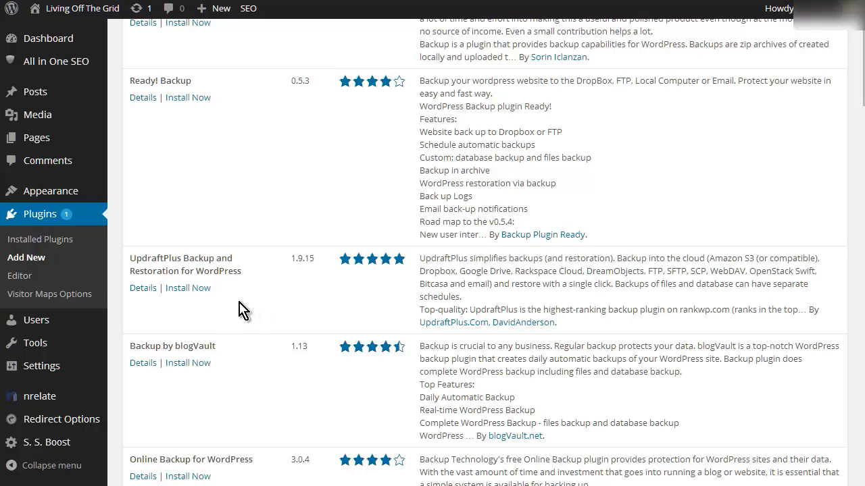
{"action": "left_click", "coordinate": [192, 289]}
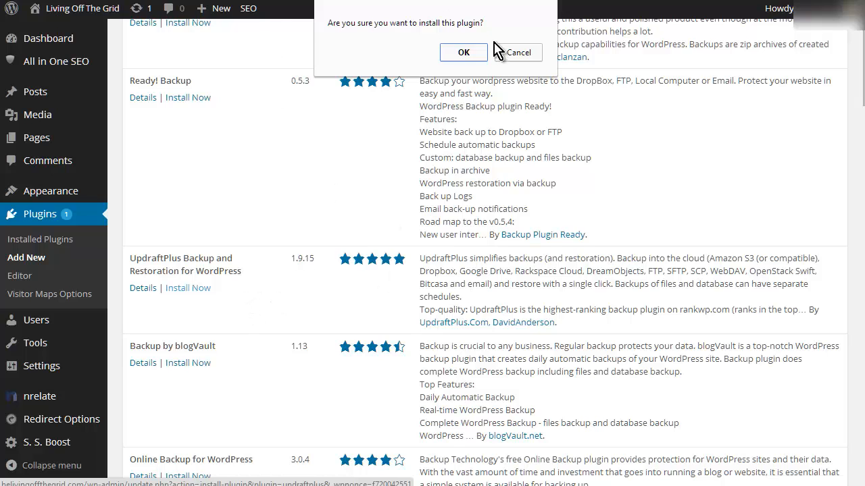
{"action": "left_click", "coordinate": [463, 52]}
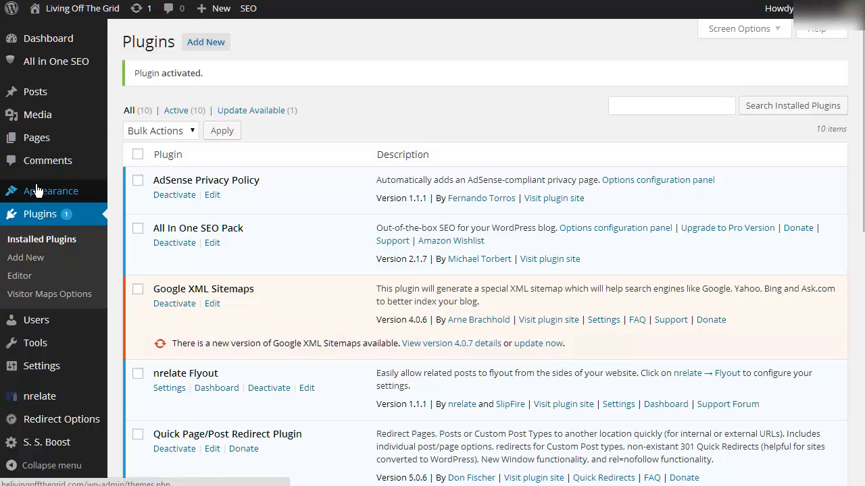
Open the UpdraftPlus Backups page and display its backup contents and schedule settings
{"action": "scroll", "coordinate": [68, 263], "scroll_direction": "down", "scroll_amount": 2}
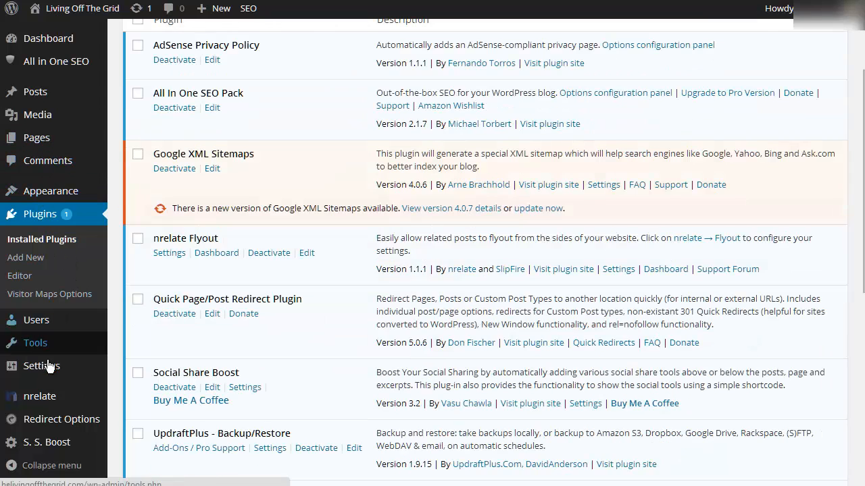
{"action": "mouse_move", "coordinate": [47, 372]}
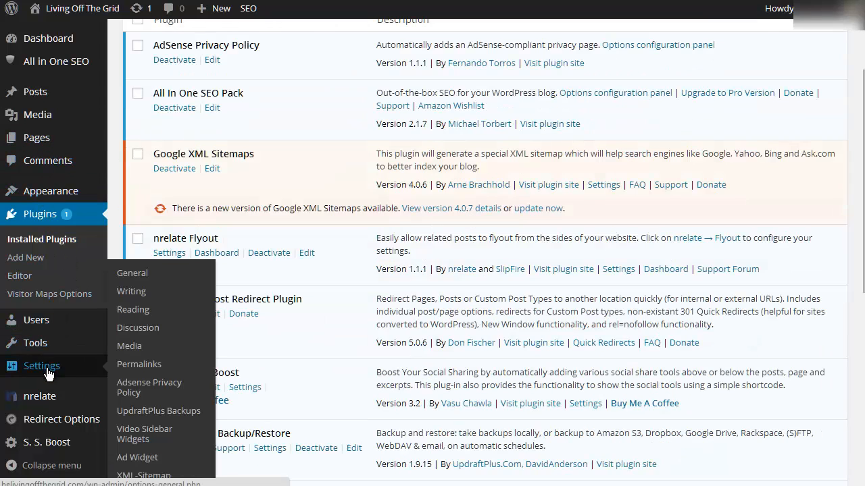
{"action": "left_click", "coordinate": [166, 418]}
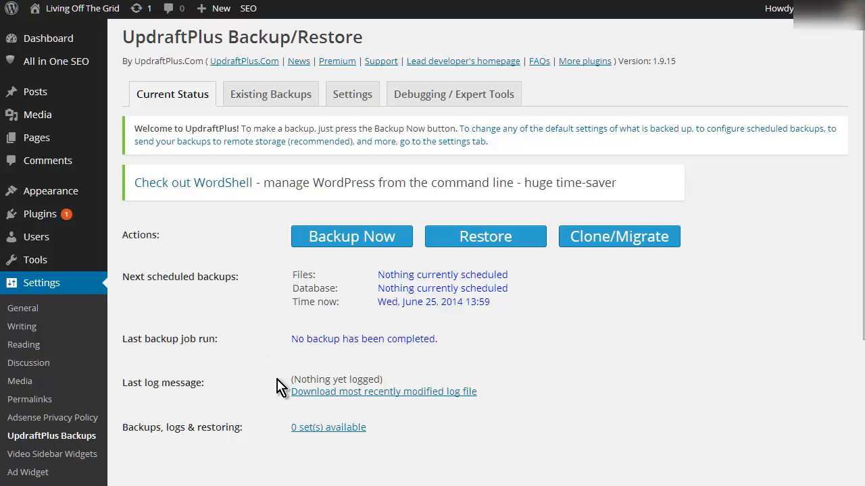
{"action": "scroll", "coordinate": [246, 399], "scroll_direction": "down", "scroll_amount": 1}
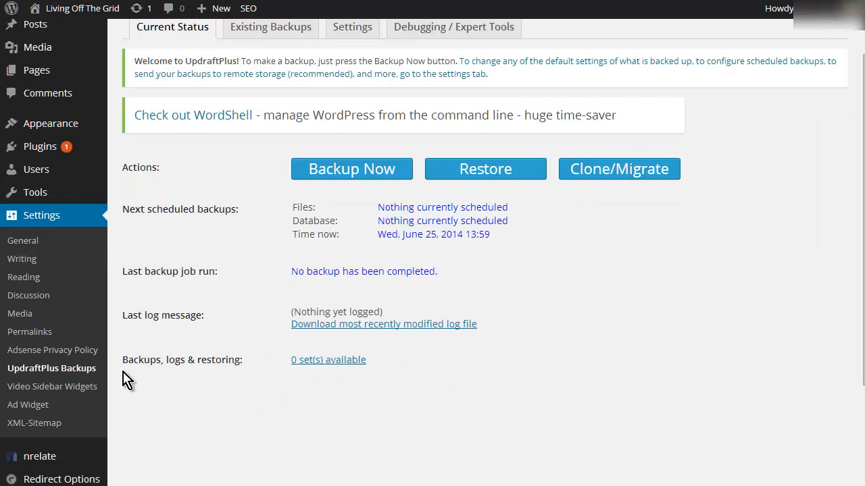
{"action": "scroll", "coordinate": [287, 382], "scroll_direction": "up", "scroll_amount": 1}
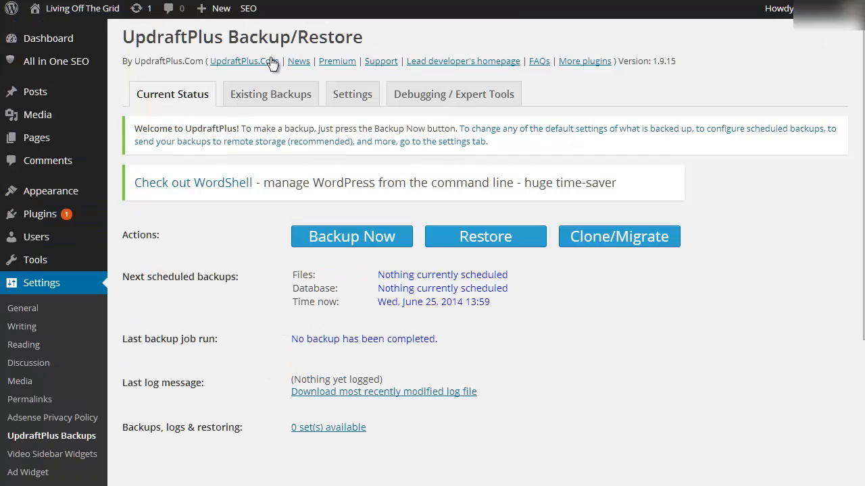
{"action": "left_click", "coordinate": [362, 98]}
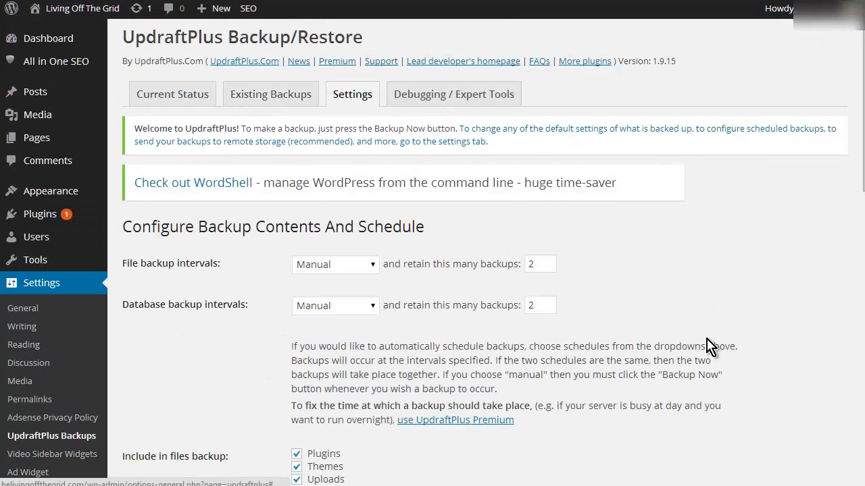
Set the file backup interval to Weekly and the database backup interval to Daily
{"action": "scroll", "coordinate": [652, 321], "scroll_direction": "down", "scroll_amount": 2}
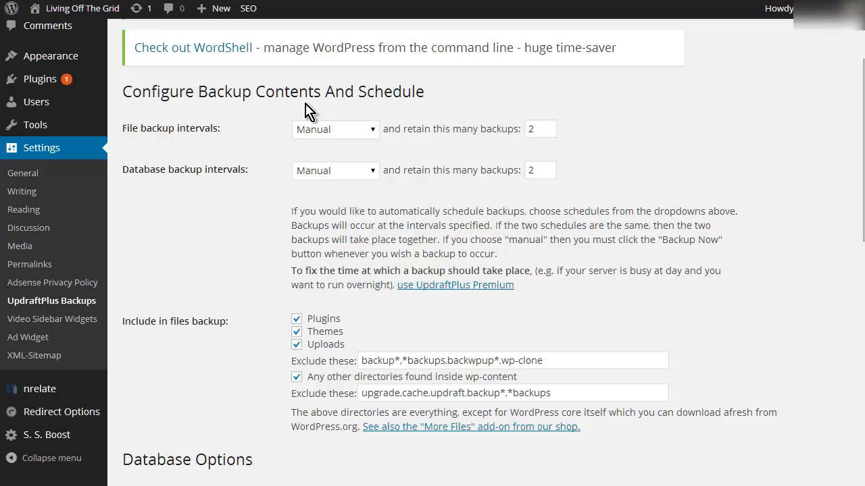
{"action": "left_click", "coordinate": [373, 131]}
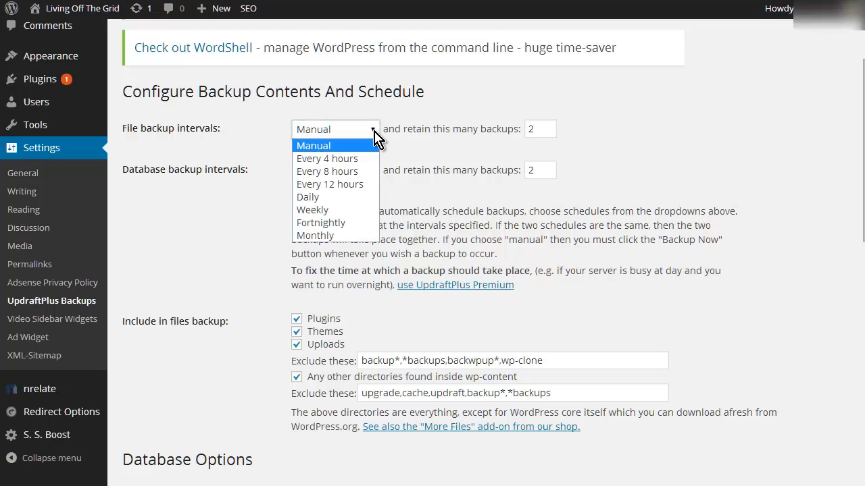
{"action": "left_click", "coordinate": [348, 210]}
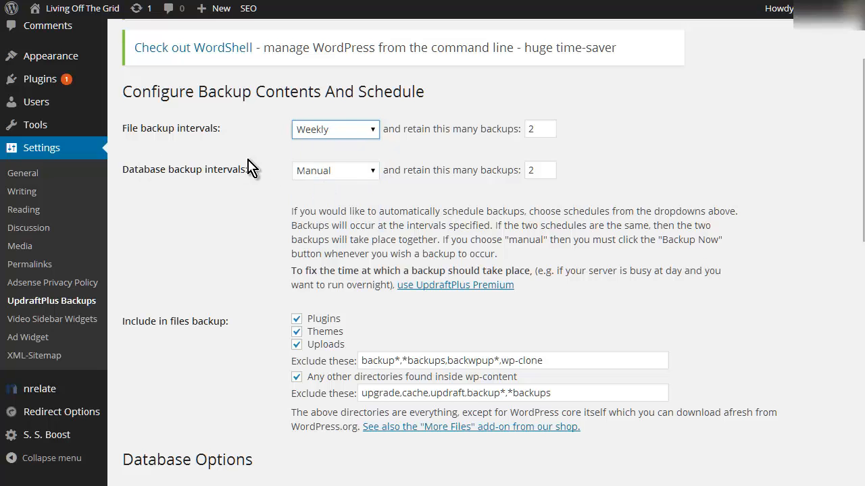
{"action": "left_click", "coordinate": [373, 177]}
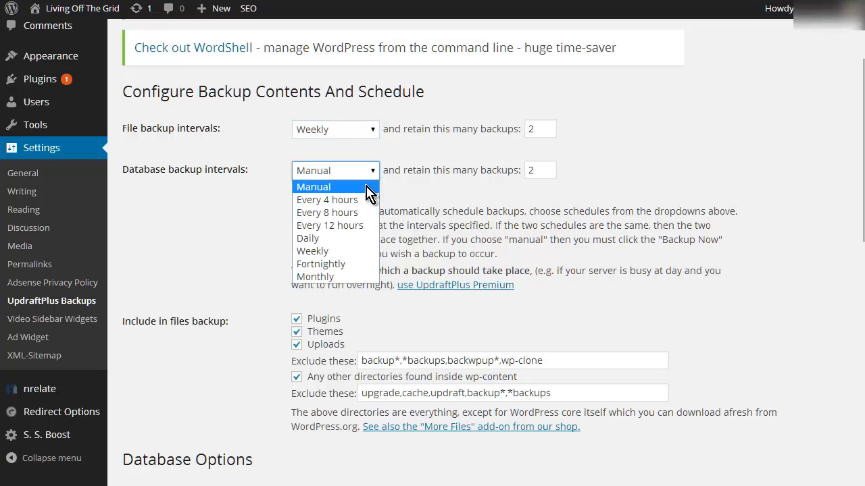
{"action": "left_click", "coordinate": [350, 238]}
{"action": "left_click", "coordinate": [238, 223]}
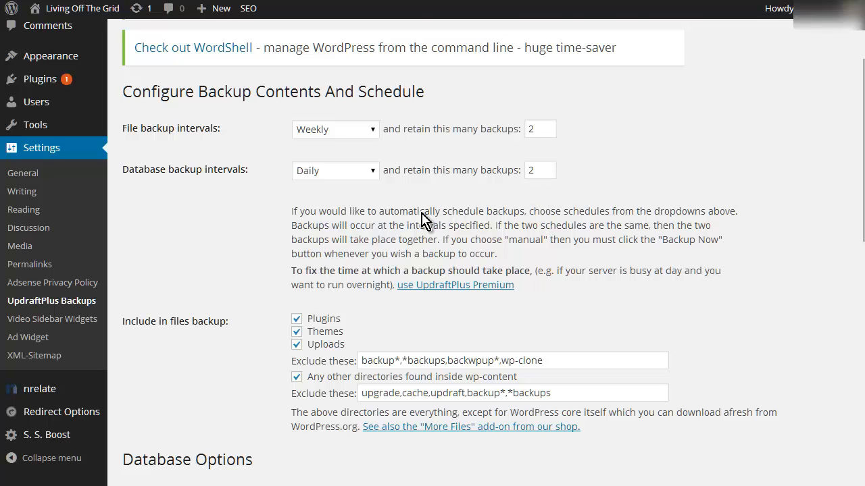
Choose Email as the remote storage destination for the backups
{"action": "scroll", "coordinate": [223, 227], "scroll_direction": "down", "scroll_amount": 1}
{"action": "scroll", "coordinate": [247, 215], "scroll_direction": "down", "scroll_amount": 1}
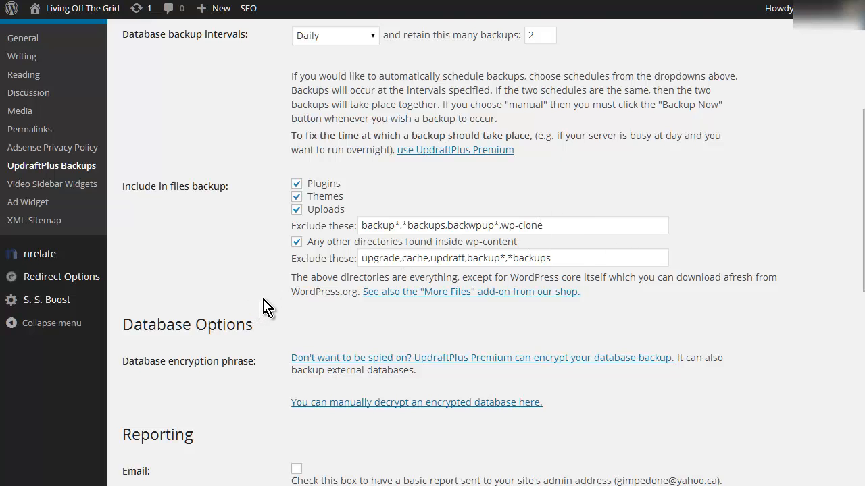
{"action": "scroll", "coordinate": [270, 308], "scroll_direction": "down", "scroll_amount": 1}
{"action": "scroll", "coordinate": [269, 308], "scroll_direction": "down", "scroll_amount": 1}
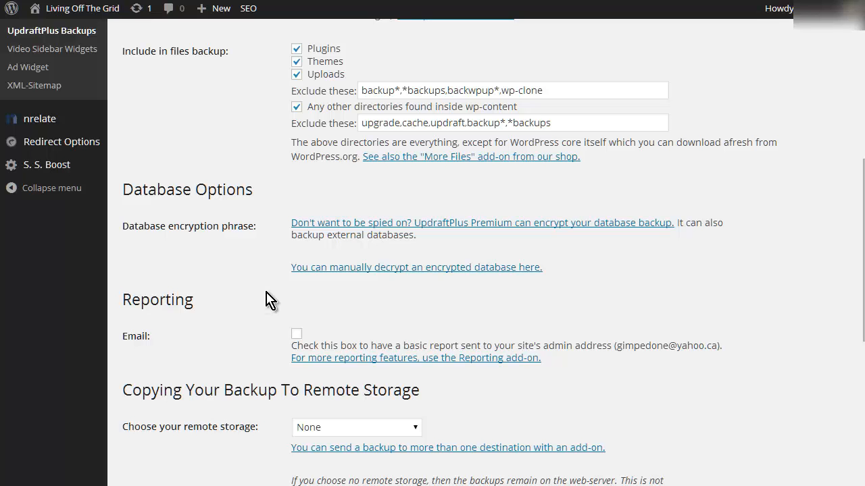
{"action": "scroll", "coordinate": [258, 254], "scroll_direction": "down", "scroll_amount": 2}
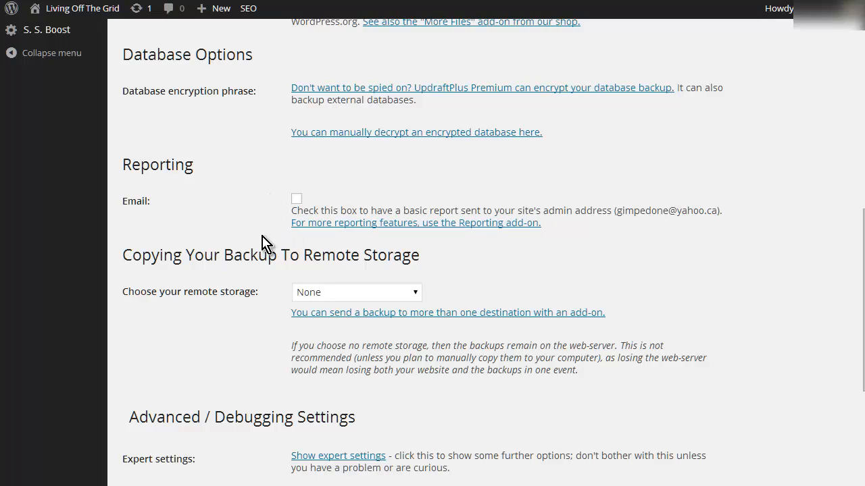
{"action": "scroll", "coordinate": [261, 270], "scroll_direction": "down", "scroll_amount": 1}
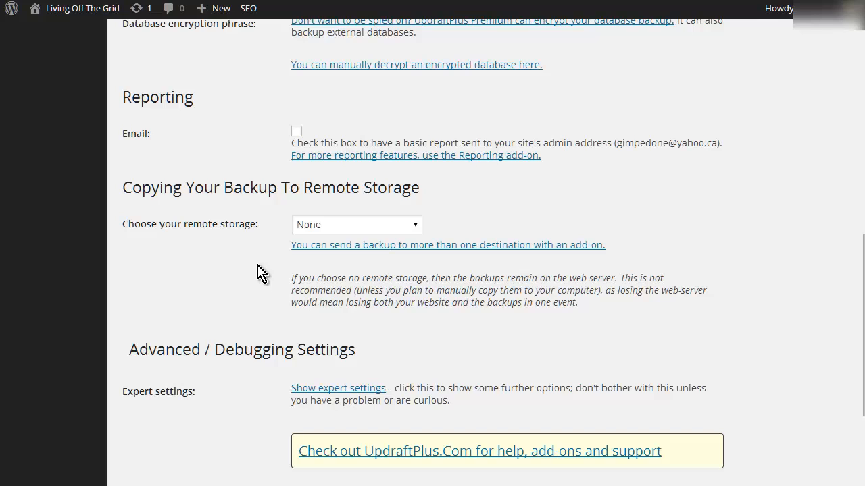
{"action": "left_click", "coordinate": [416, 227]}
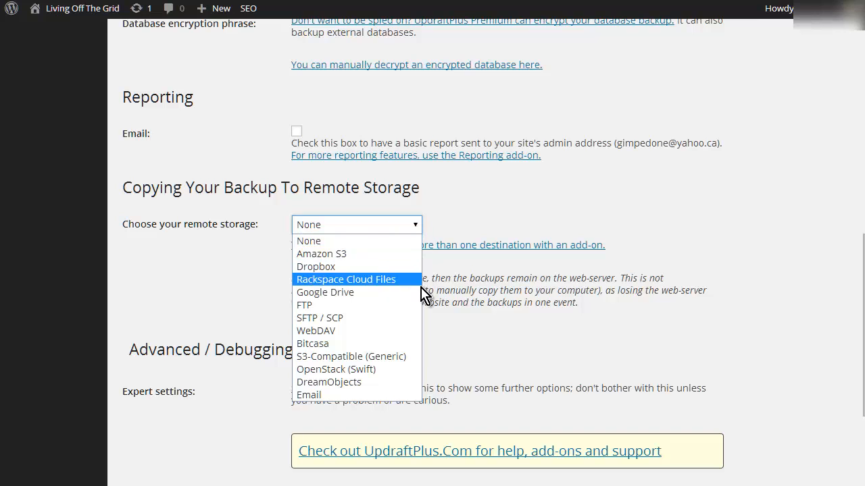
{"action": "left_click", "coordinate": [364, 395]}
{"action": "left_click", "coordinate": [249, 251]}
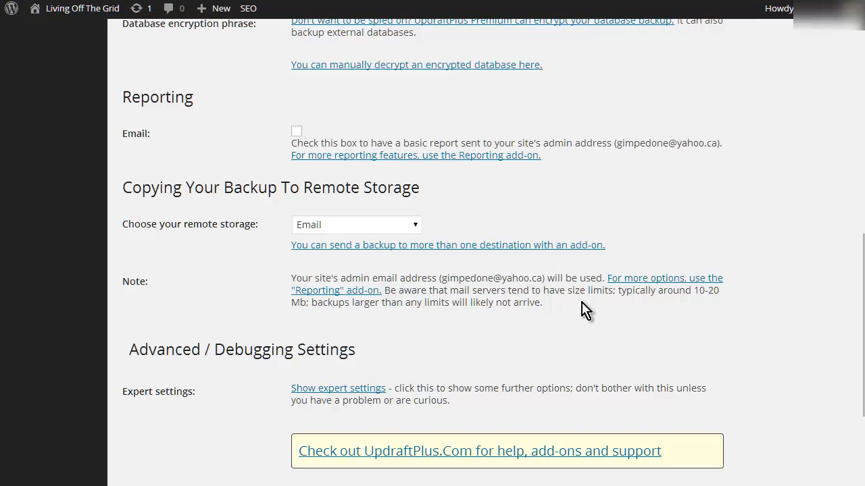
Save the changed UpdraftPlus backup settings
{"action": "scroll", "coordinate": [254, 374], "scroll_direction": "down", "scroll_amount": 1}
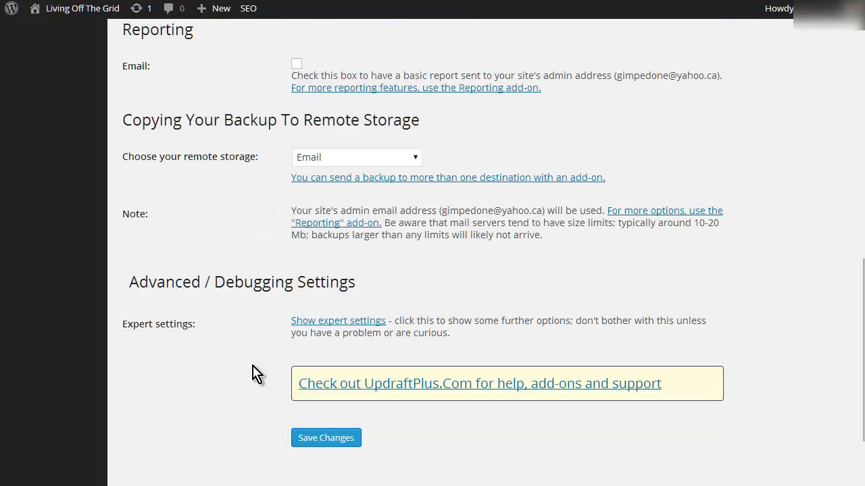
{"action": "scroll", "coordinate": [254, 370], "scroll_direction": "down", "scroll_amount": 1}
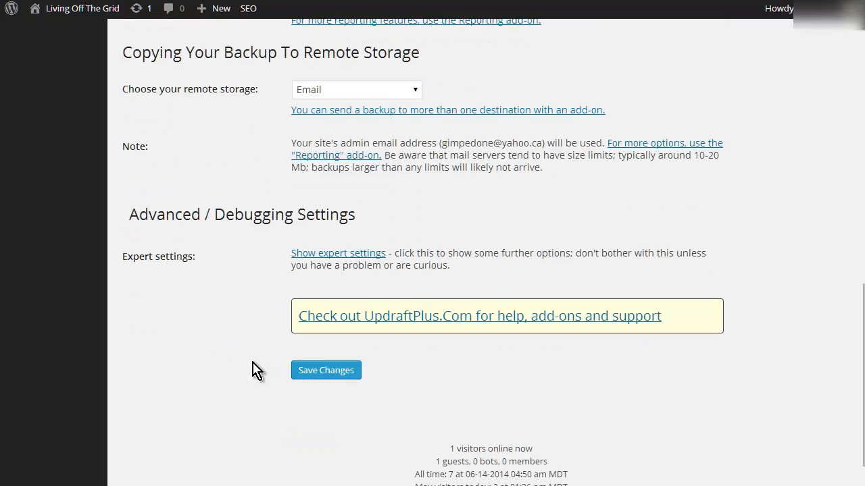
{"action": "left_click", "coordinate": [346, 374]}
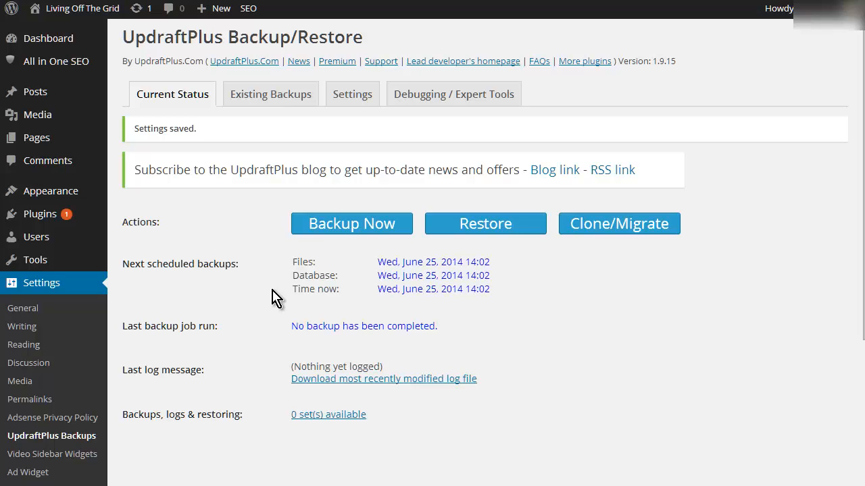
Run a one-time backup without excluding the database, files or remote storage, and check its progress
{"action": "left_click", "coordinate": [348, 225]}
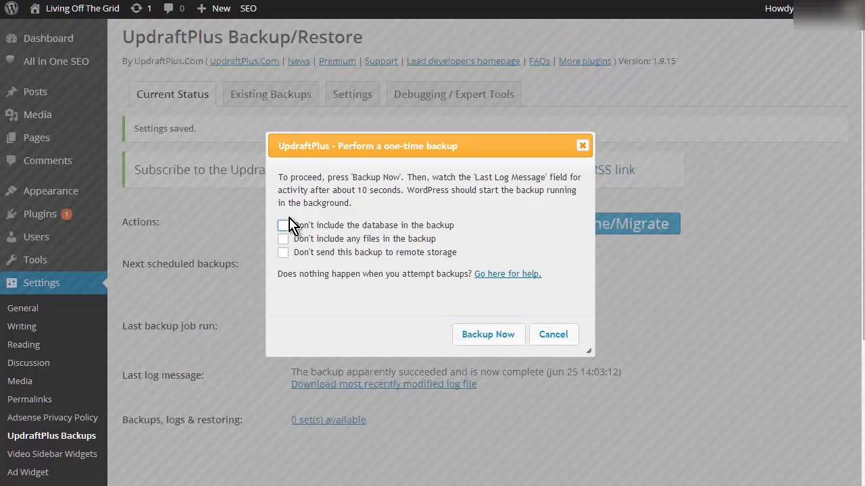
{"action": "left_click", "coordinate": [492, 334]}
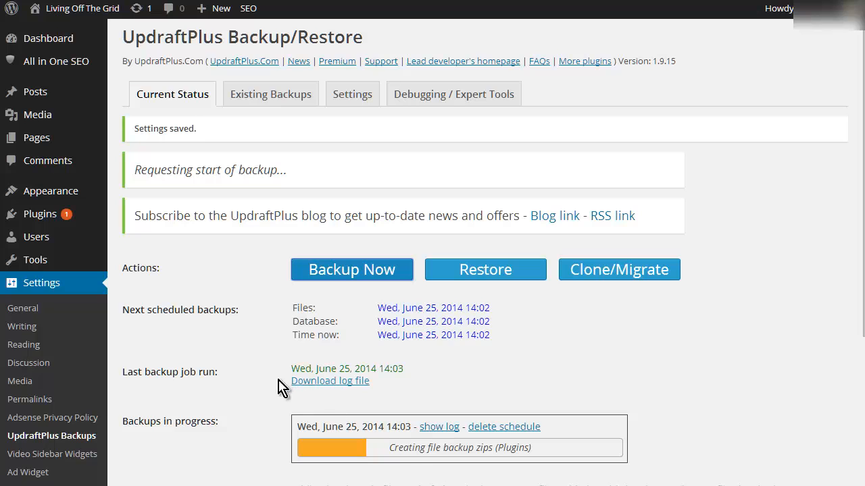
{"action": "scroll", "coordinate": [585, 440], "scroll_direction": "down", "scroll_amount": 3}
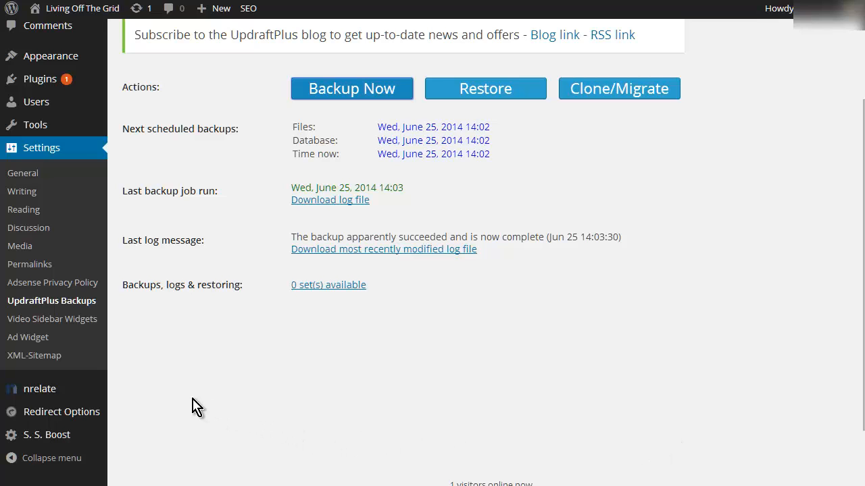
{"action": "scroll", "coordinate": [193, 407], "scroll_direction": "up", "scroll_amount": 3}
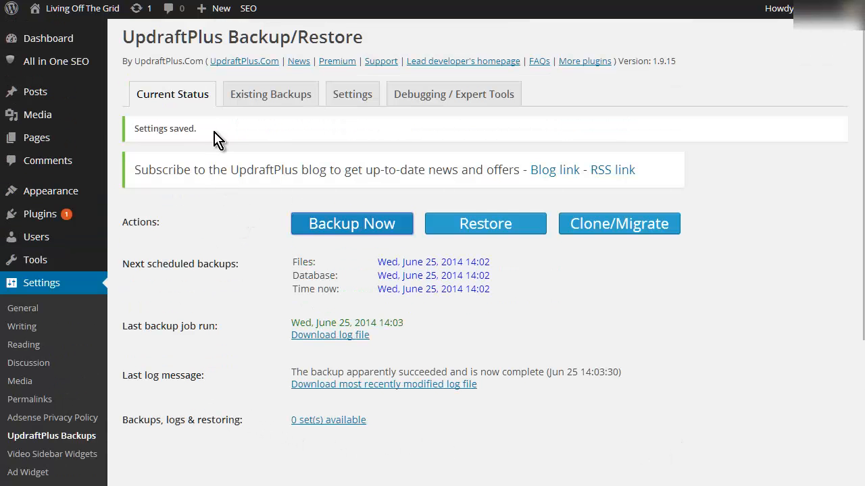
Examine the existing backup sets, the backup log of the newest set and the Restore action
{"action": "left_click", "coordinate": [268, 94]}
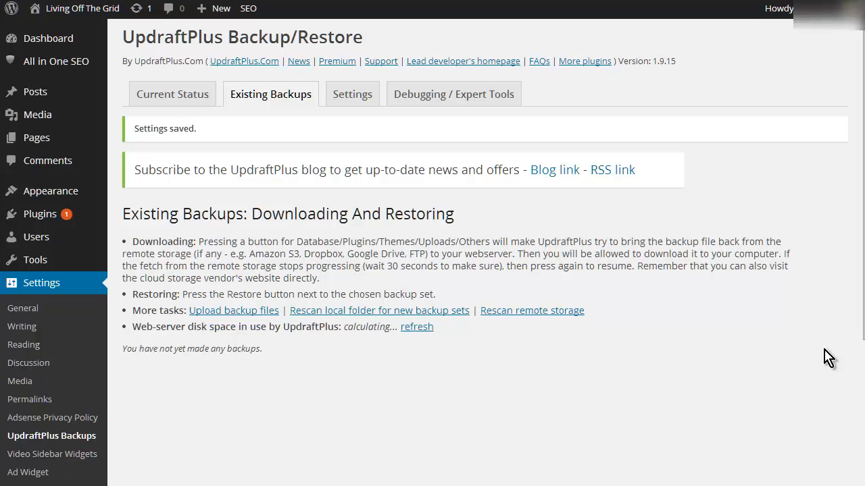
{"action": "scroll", "coordinate": [621, 360], "scroll_direction": "down", "scroll_amount": 3}
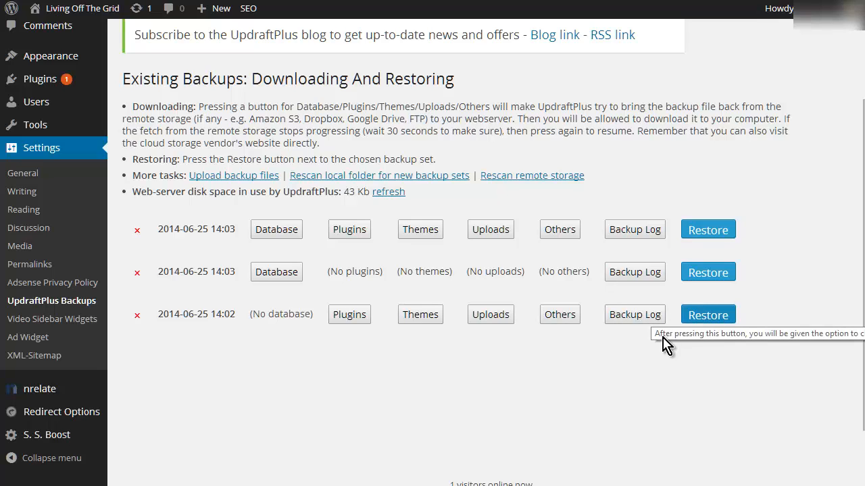
{"action": "left_click", "coordinate": [633, 230]}
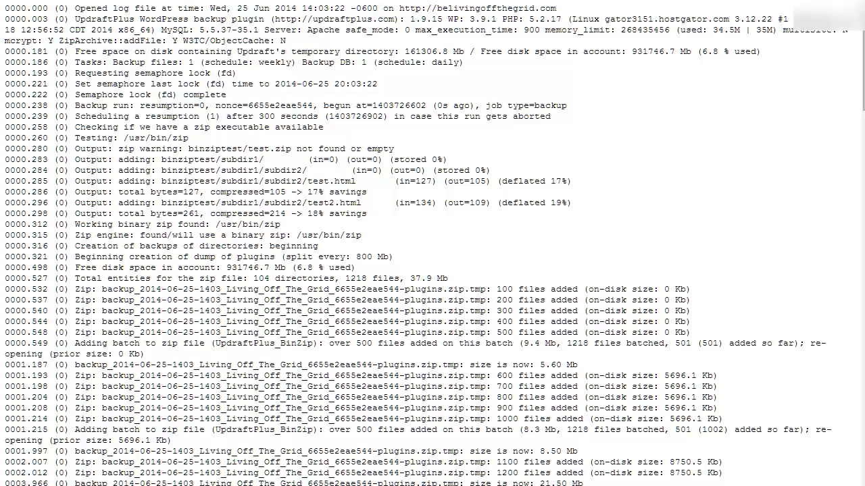
{"action": "scroll", "coordinate": [233, 216], "scroll_direction": "down", "scroll_amount": 20}
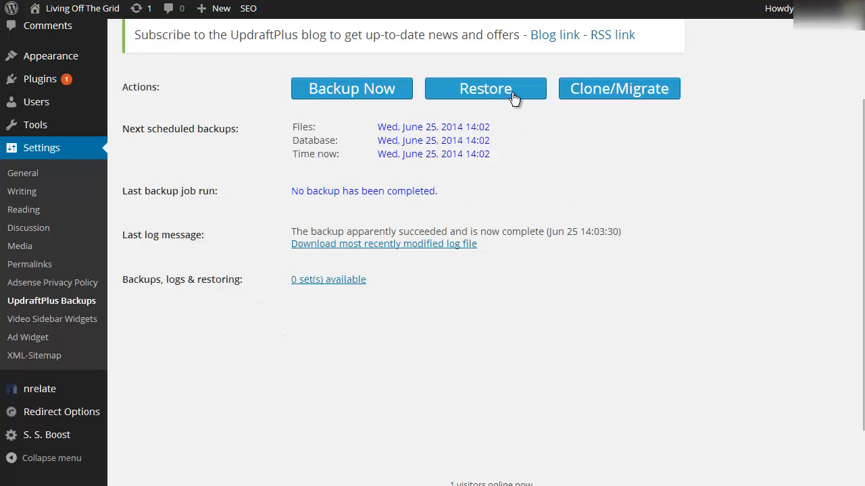
{"action": "left_click", "coordinate": [508, 95]}
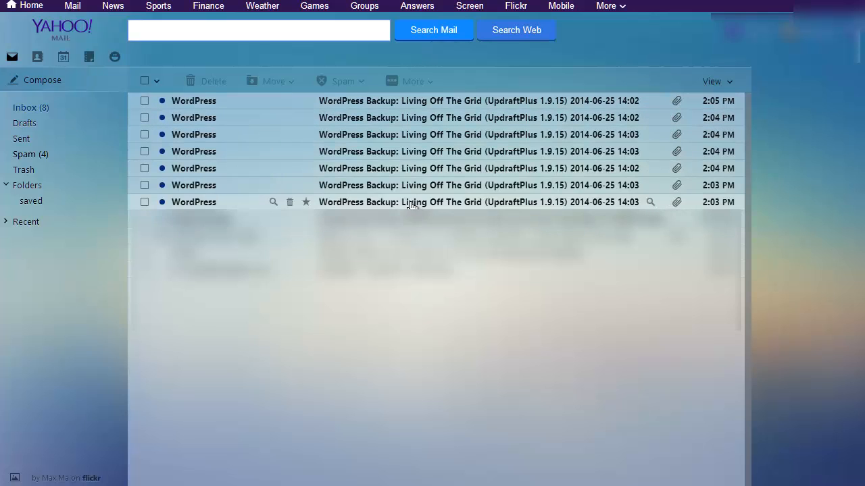
Switch to Yahoo Mail and open the earliest WordPress Backup message in the inbox
{"action": "left_click", "coordinate": [386, 203]}
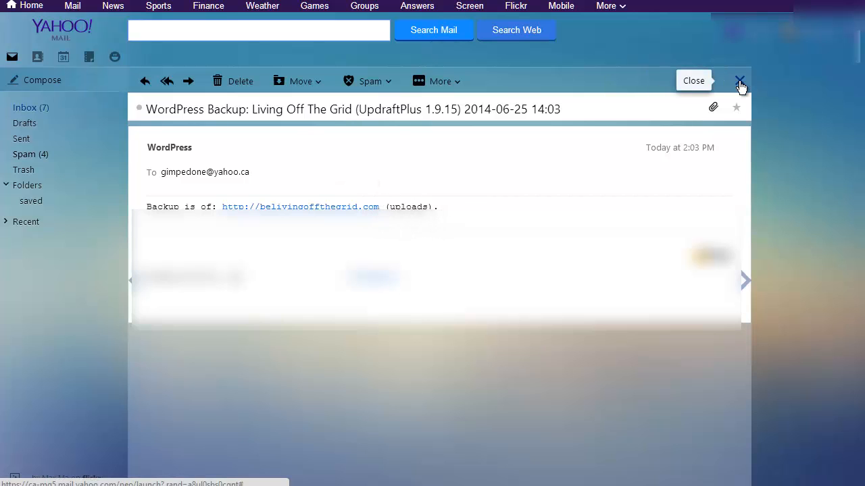
Check three more WordPress Backup messages in the inbox, including the newest one, closing each after viewing it
{"action": "left_click", "coordinate": [740, 84]}
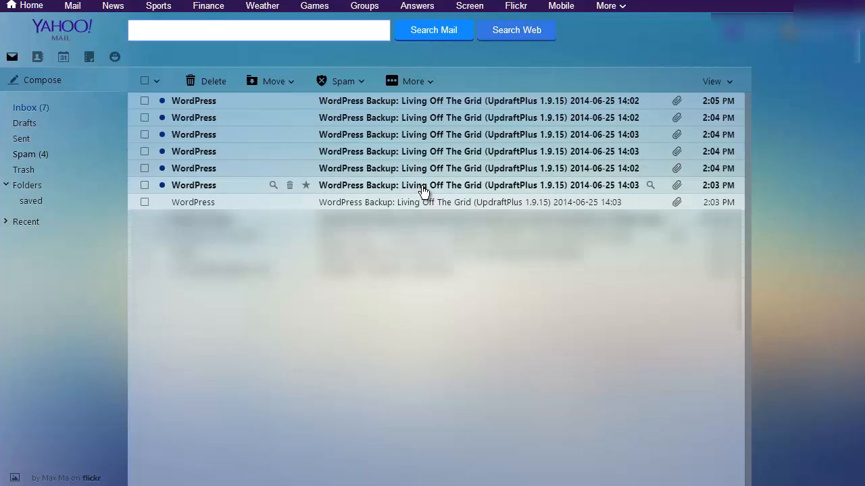
{"action": "left_click", "coordinate": [423, 189]}
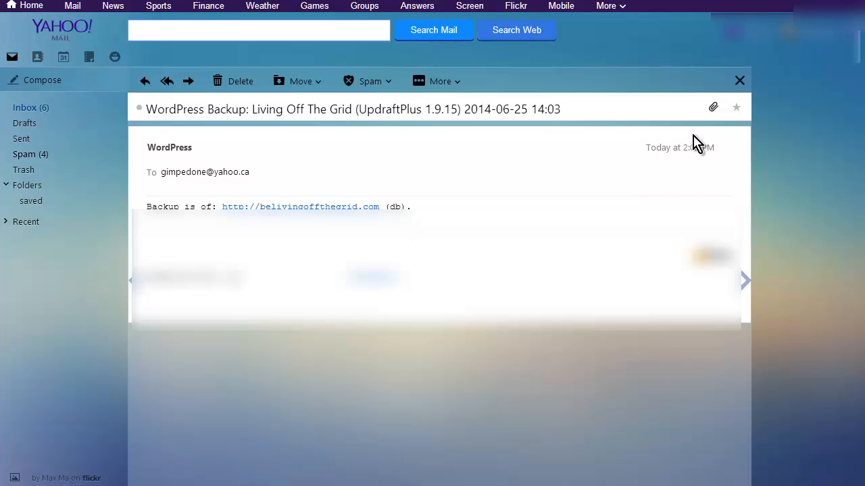
{"action": "left_click", "coordinate": [739, 82]}
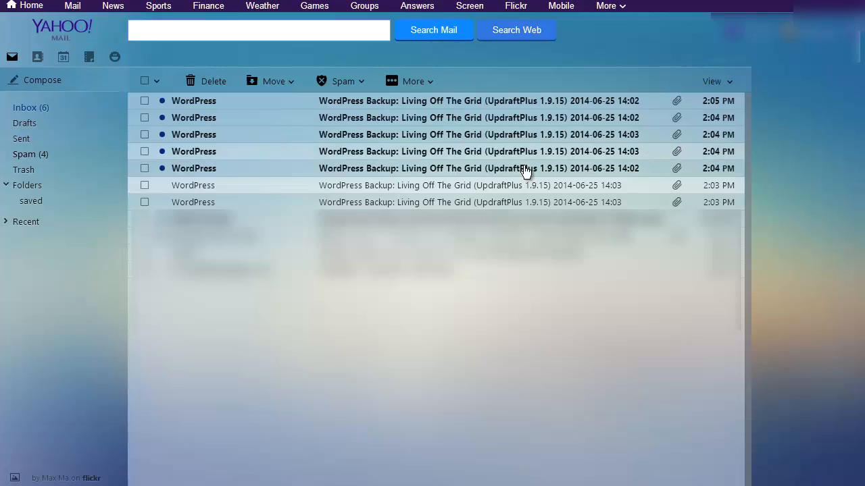
{"action": "left_click", "coordinate": [453, 173]}
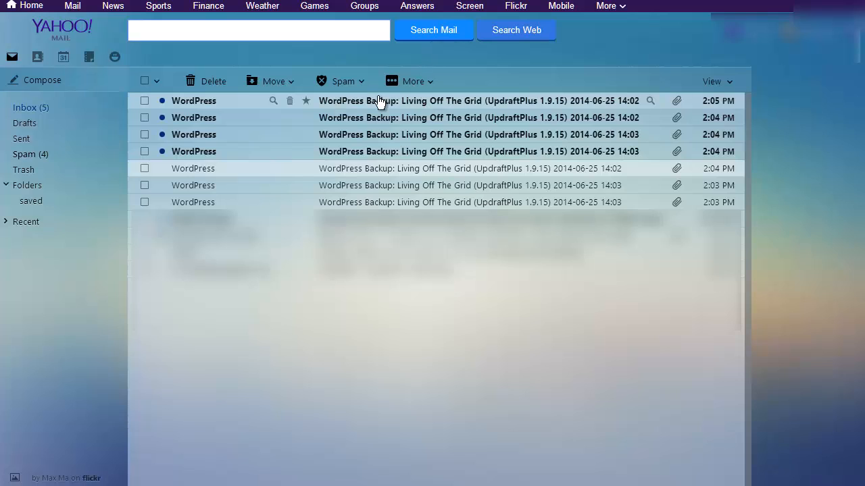
{"action": "left_click", "coordinate": [398, 101]}
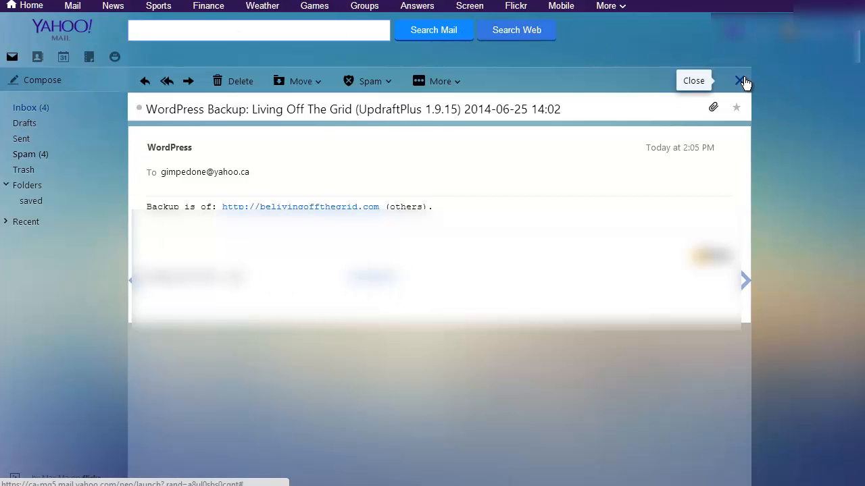
{"action": "left_click", "coordinate": [739, 81]}
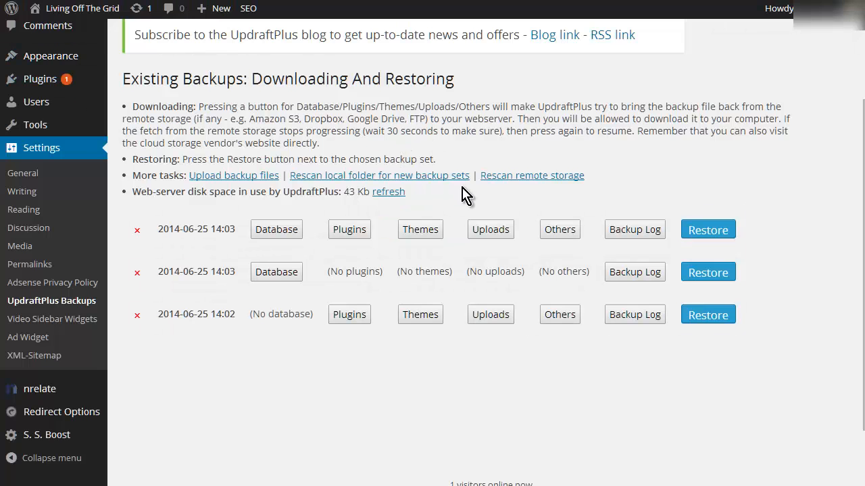
Switch back to UpdraftPlus in WordPress, set the remote storage to Dropbox and save the settings
{"action": "scroll", "coordinate": [473, 195], "scroll_direction": "up", "scroll_amount": 2}
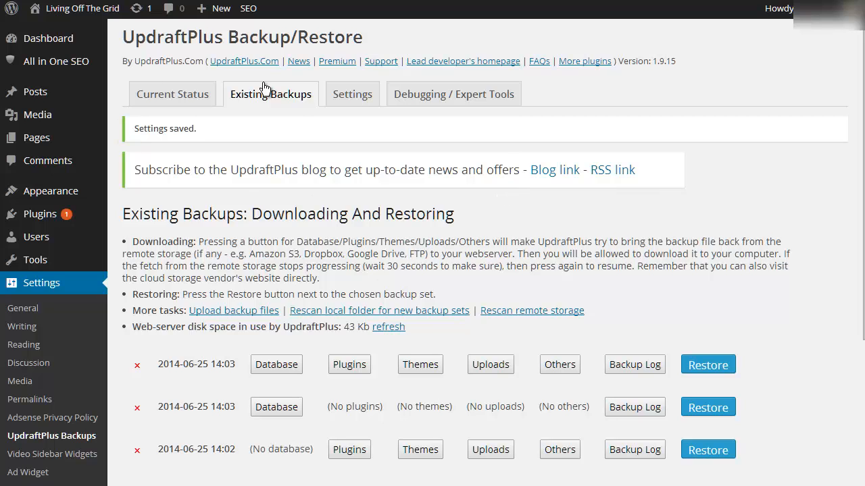
{"action": "left_click", "coordinate": [364, 94]}
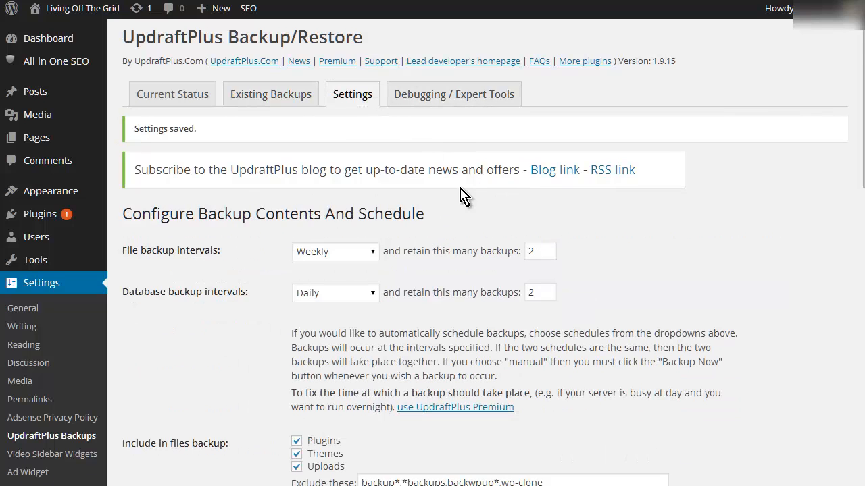
{"action": "scroll", "coordinate": [462, 191], "scroll_direction": "down", "scroll_amount": 5}
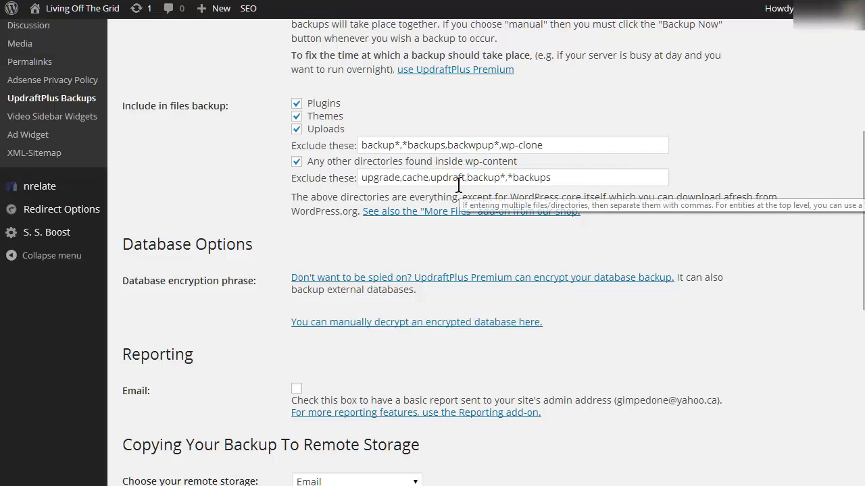
{"action": "scroll", "coordinate": [459, 186], "scroll_direction": "down", "scroll_amount": 3}
{"action": "scroll", "coordinate": [460, 195], "scroll_direction": "down", "scroll_amount": 1}
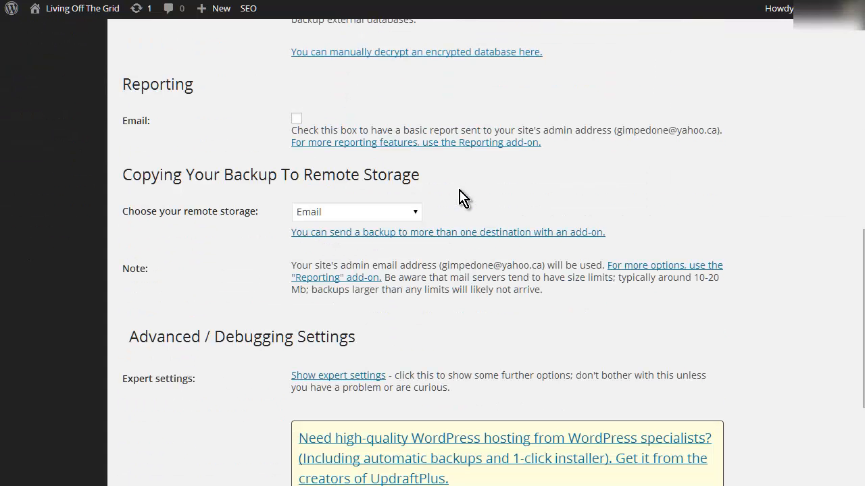
{"action": "left_click", "coordinate": [414, 213]}
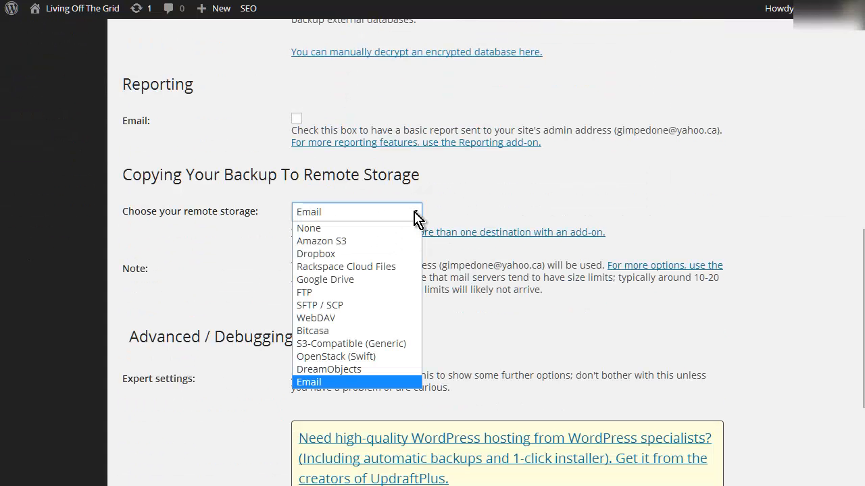
{"action": "left_click", "coordinate": [385, 254]}
{"action": "scroll", "coordinate": [554, 259], "scroll_direction": "down", "scroll_amount": 2}
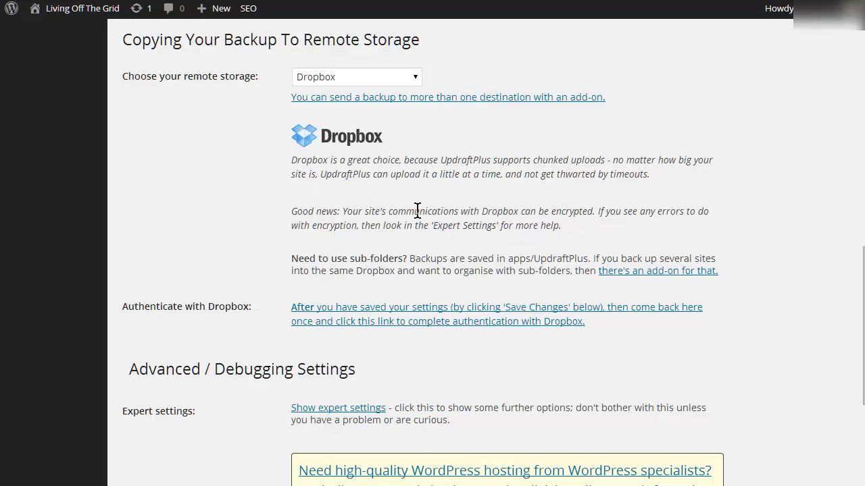
{"action": "scroll", "coordinate": [417, 210], "scroll_direction": "down", "scroll_amount": 2}
{"action": "scroll", "coordinate": [286, 200], "scroll_direction": "down", "scroll_amount": 1}
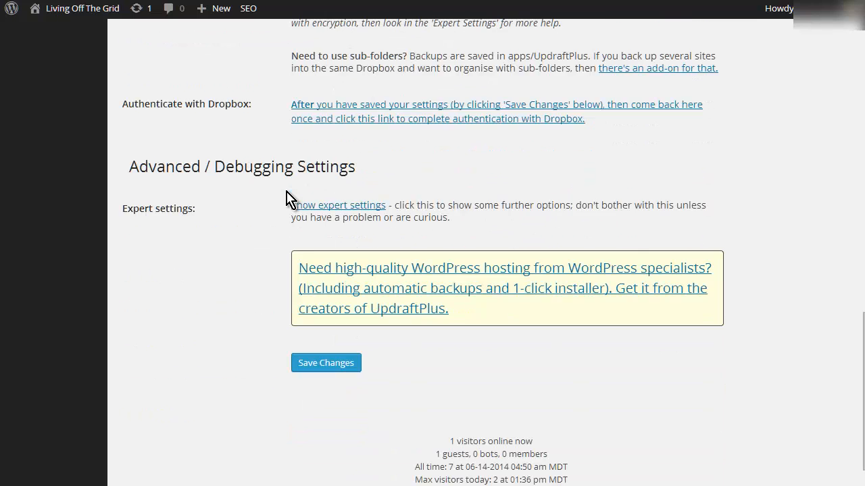
{"action": "scroll", "coordinate": [286, 200], "scroll_direction": "down", "scroll_amount": 1}
{"action": "left_click", "coordinate": [307, 334]}
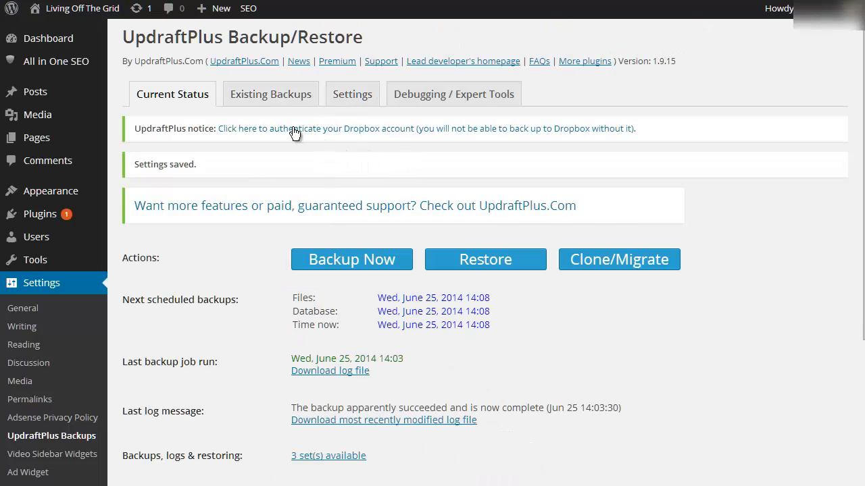
Authenticate UpdraftPlus with Dropbox from its remote storage settings by signing in with the prefilled account credentials
{"action": "left_click", "coordinate": [368, 100]}
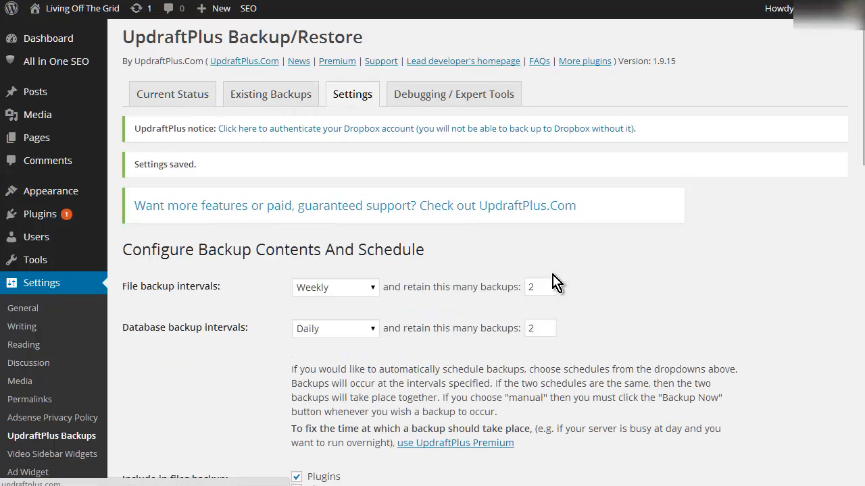
{"action": "scroll", "coordinate": [554, 277], "scroll_direction": "down", "scroll_amount": 4}
{"action": "scroll", "coordinate": [556, 270], "scroll_direction": "down", "scroll_amount": 5}
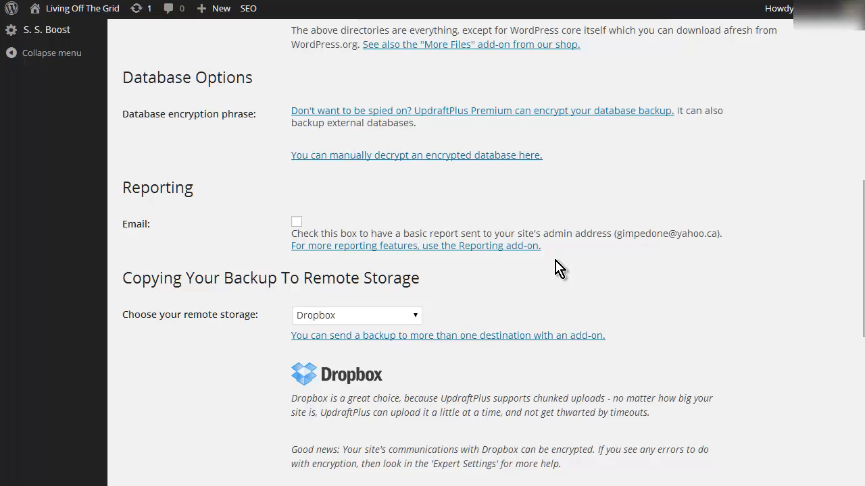
{"action": "scroll", "coordinate": [555, 267], "scroll_direction": "down", "scroll_amount": 1}
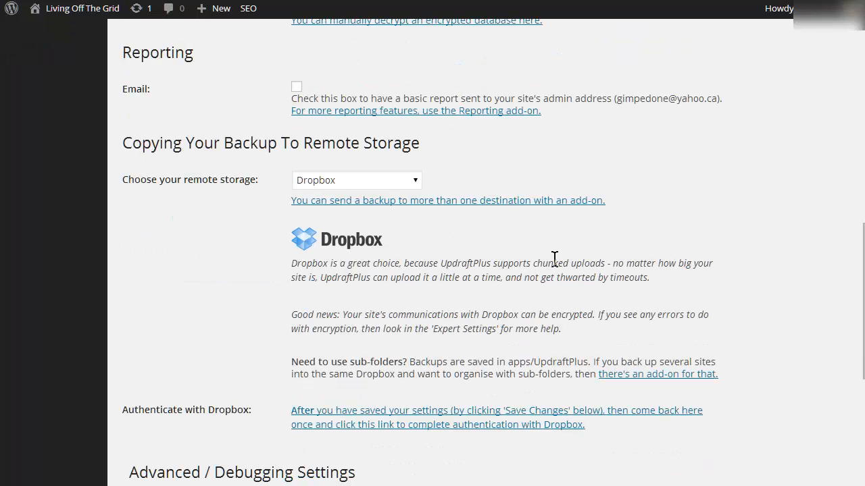
{"action": "scroll", "coordinate": [556, 264], "scroll_direction": "down", "scroll_amount": 2}
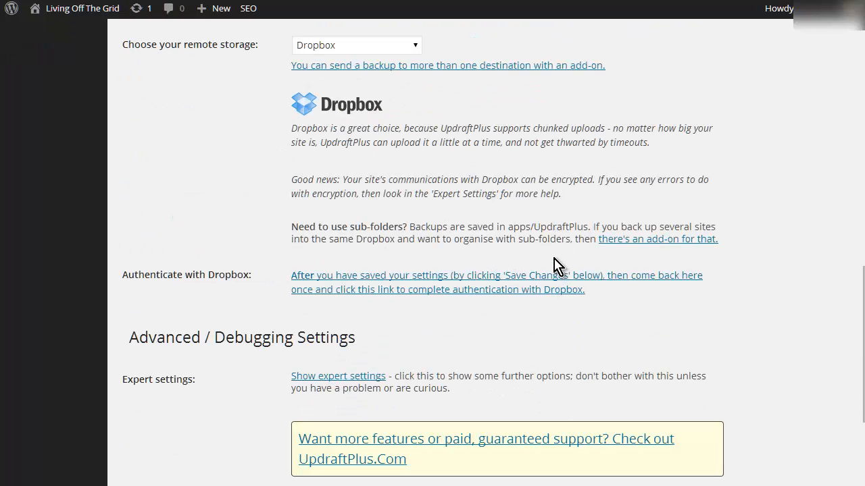
{"action": "left_click", "coordinate": [434, 292]}
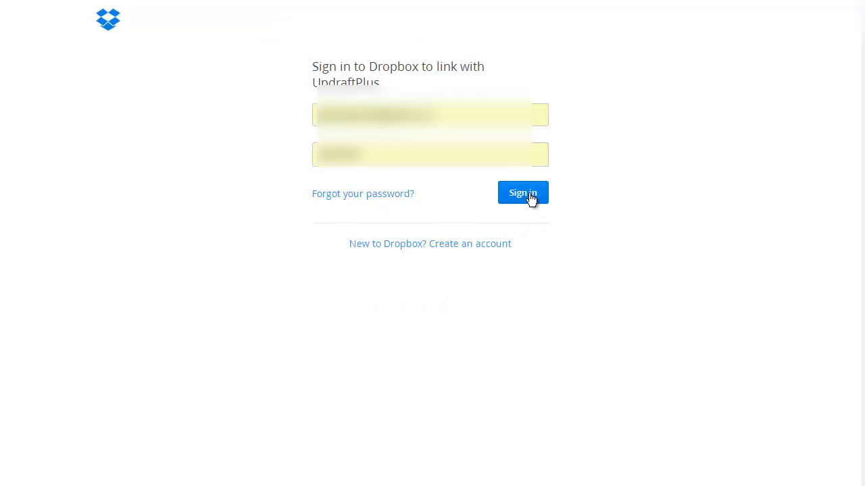
{"action": "left_click", "coordinate": [527, 195]}
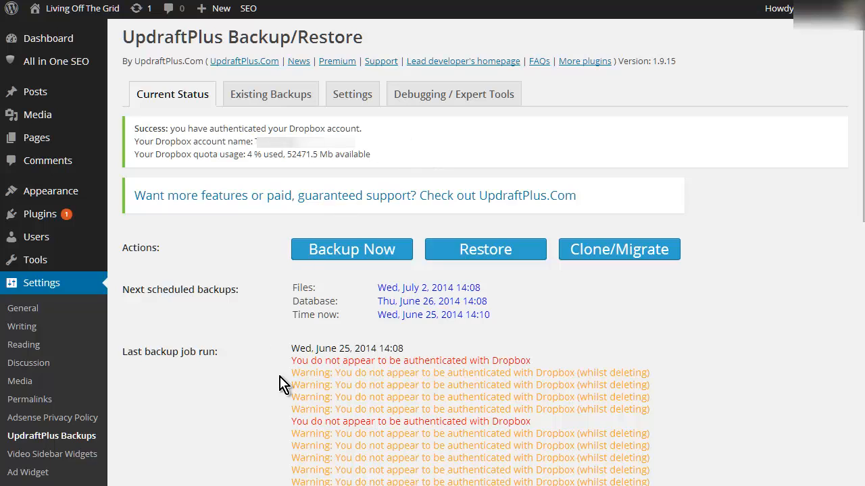
Run a one-time backup that leaves out the files and is not sent to remote storage
{"action": "scroll", "coordinate": [492, 411], "scroll_direction": "down", "scroll_amount": 4}
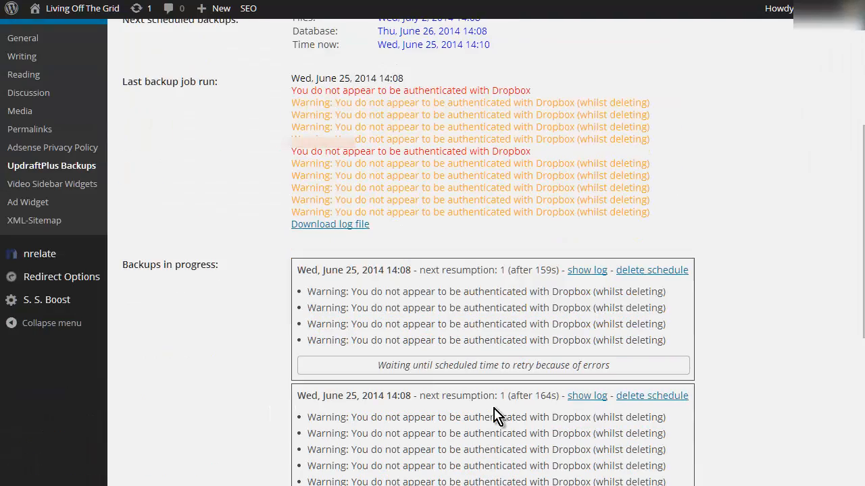
{"action": "scroll", "coordinate": [496, 412], "scroll_direction": "down", "scroll_amount": 5}
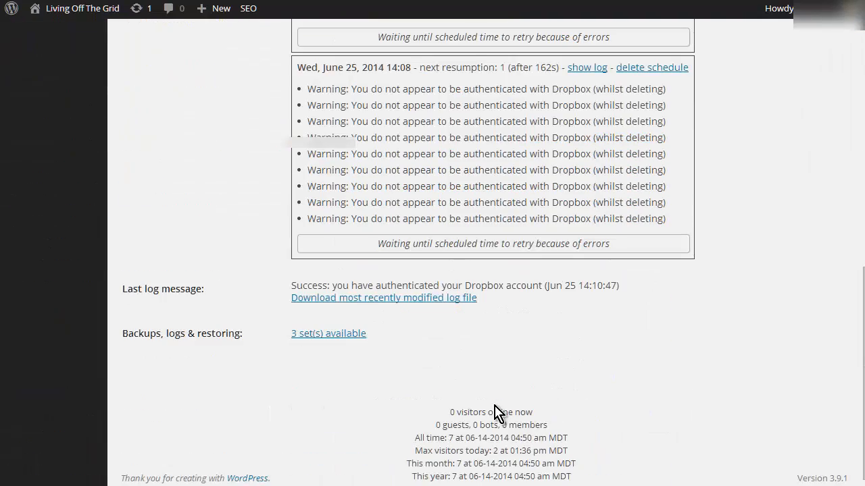
{"action": "scroll", "coordinate": [307, 399], "scroll_direction": "up", "scroll_amount": 9}
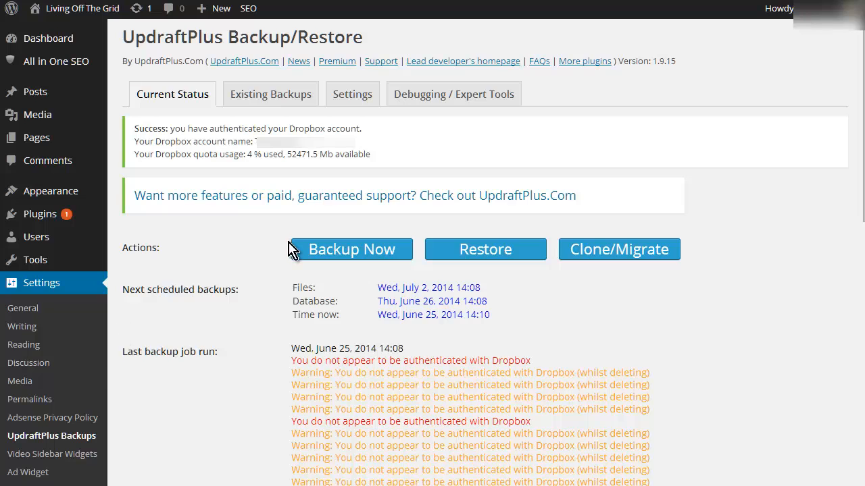
{"action": "left_click", "coordinate": [360, 256]}
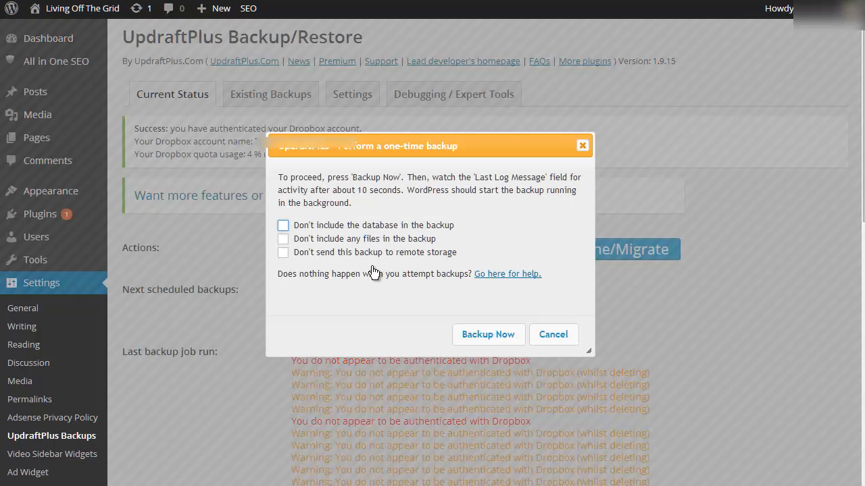
{"action": "left_click", "coordinate": [283, 239]}
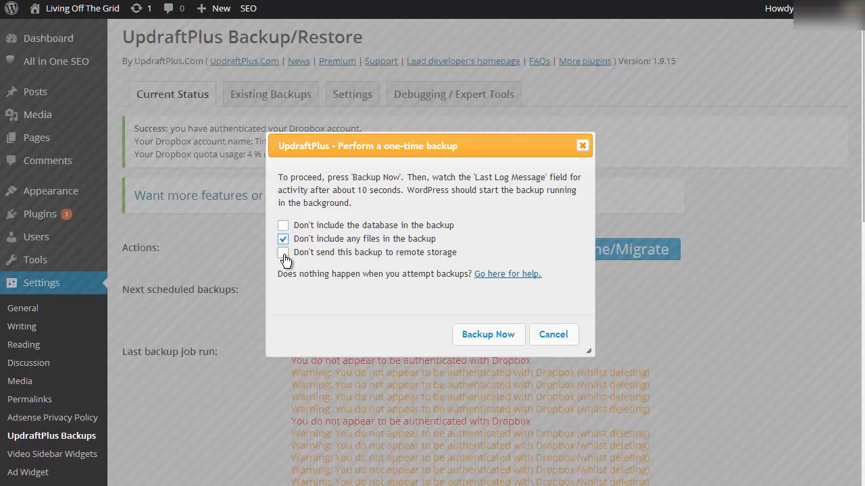
{"action": "left_click", "coordinate": [283, 253]}
{"action": "left_click", "coordinate": [478, 334]}
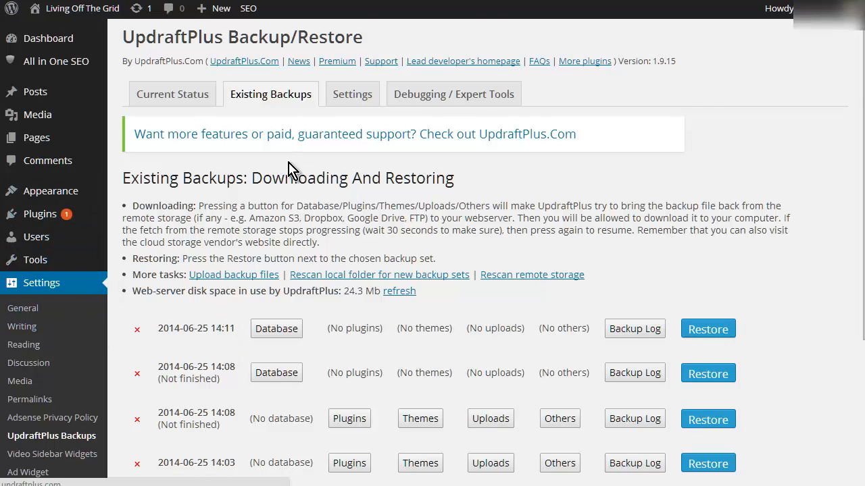
Fetch the newest backup set's database file for download and check the set's backup log
{"action": "scroll", "coordinate": [262, 101], "scroll_direction": "down", "scroll_amount": 3}
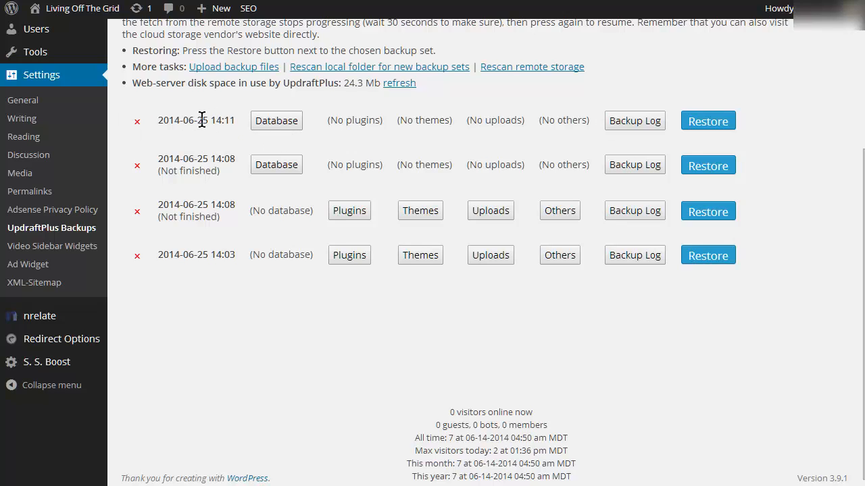
{"action": "left_click", "coordinate": [276, 121]}
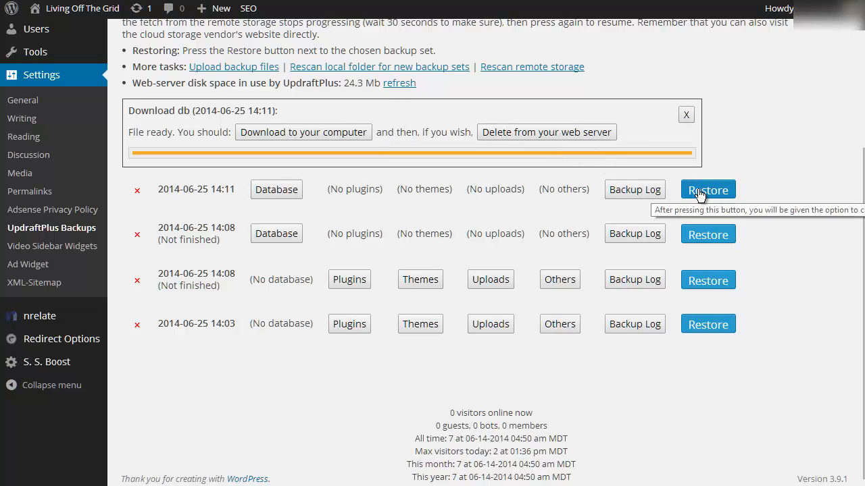
{"action": "left_click", "coordinate": [627, 192]}
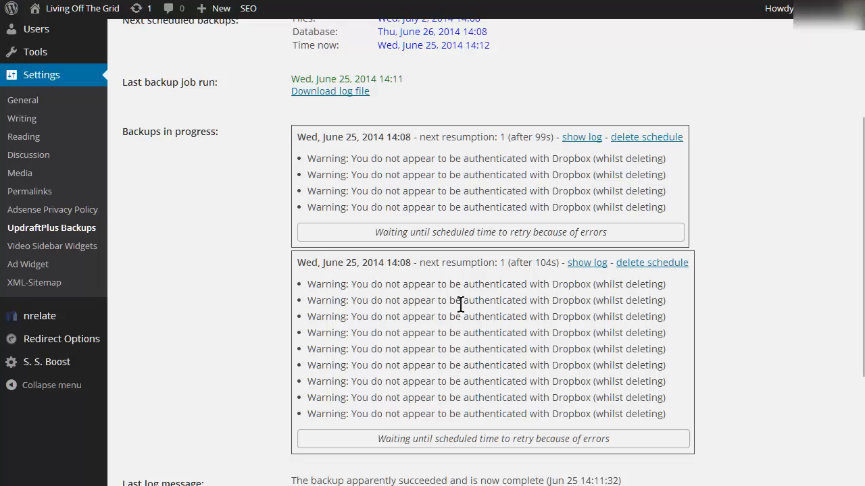
{"action": "scroll", "coordinate": [463, 304], "scroll_direction": "up", "scroll_amount": 3}
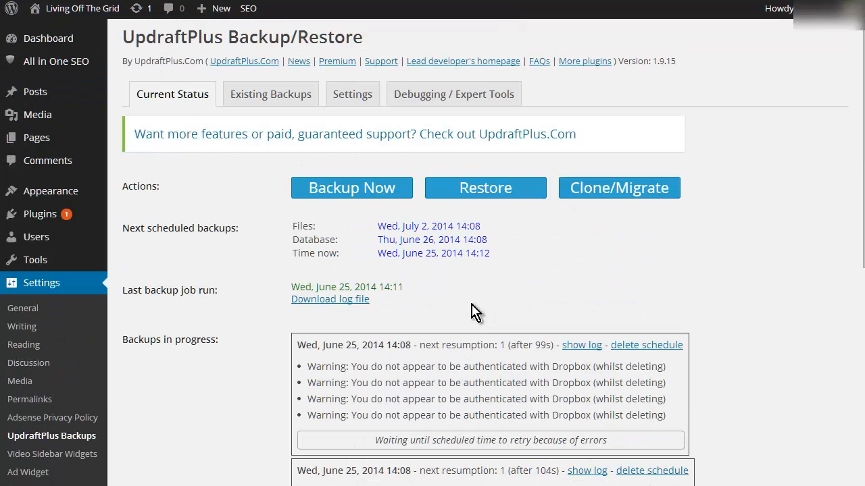